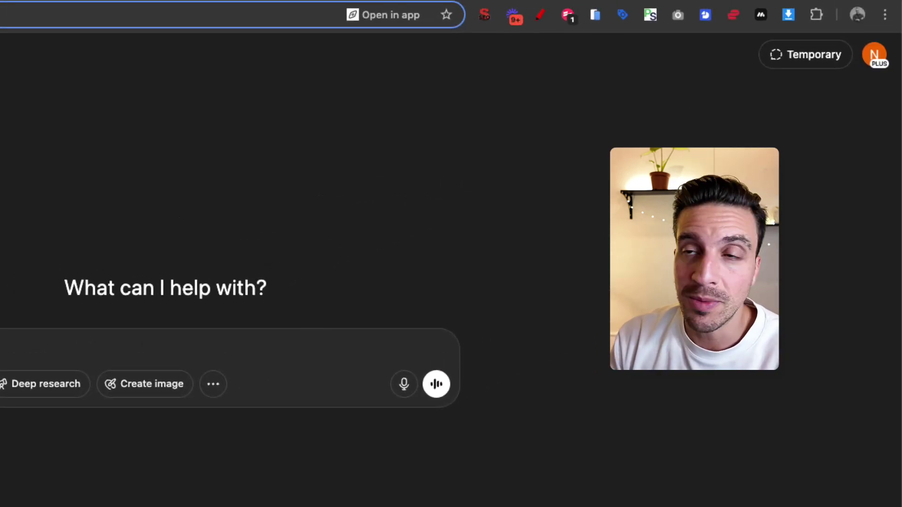
Open the ChatGPT personalization settings and check whether referencing saved memories is enabled.
left_click(875, 55)
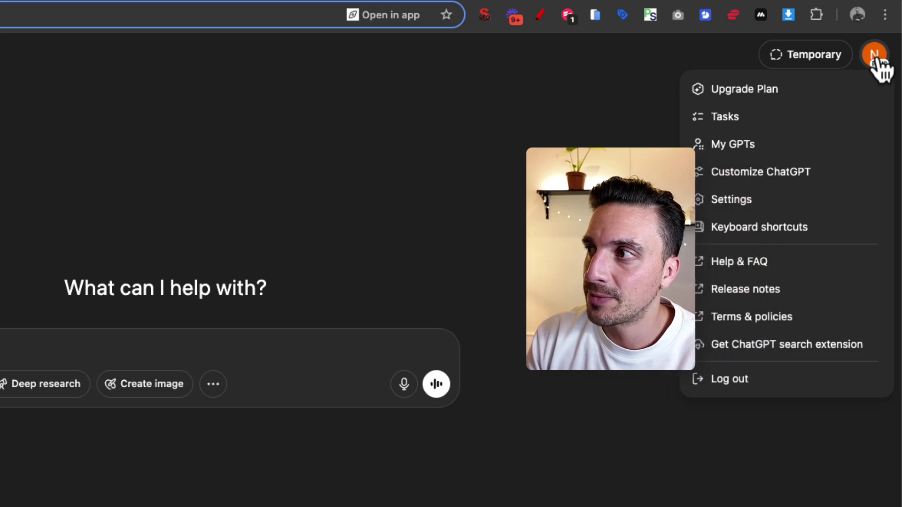
left_click(773, 203)
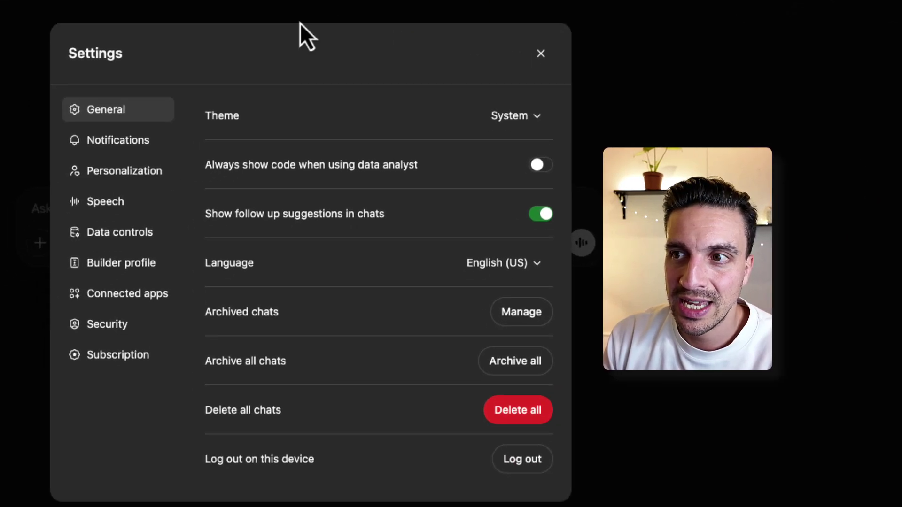
left_click(40, 286)
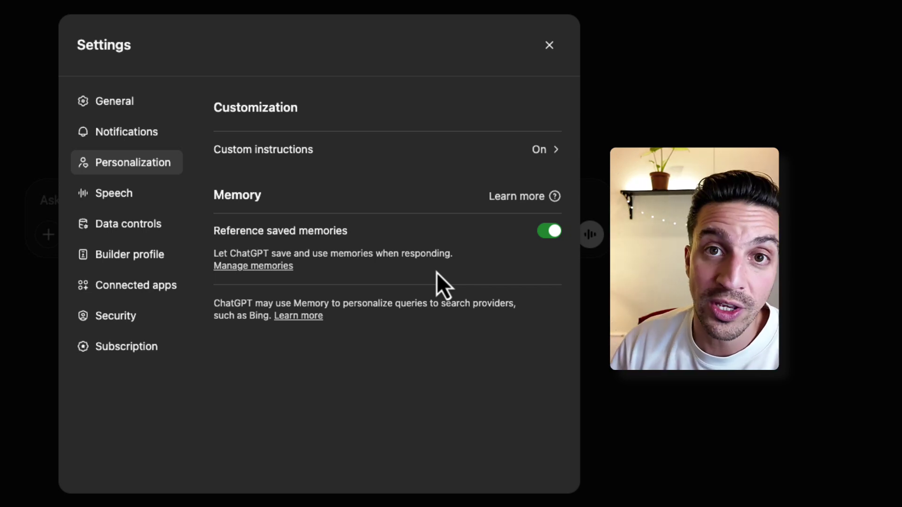
left_click(832, 147)
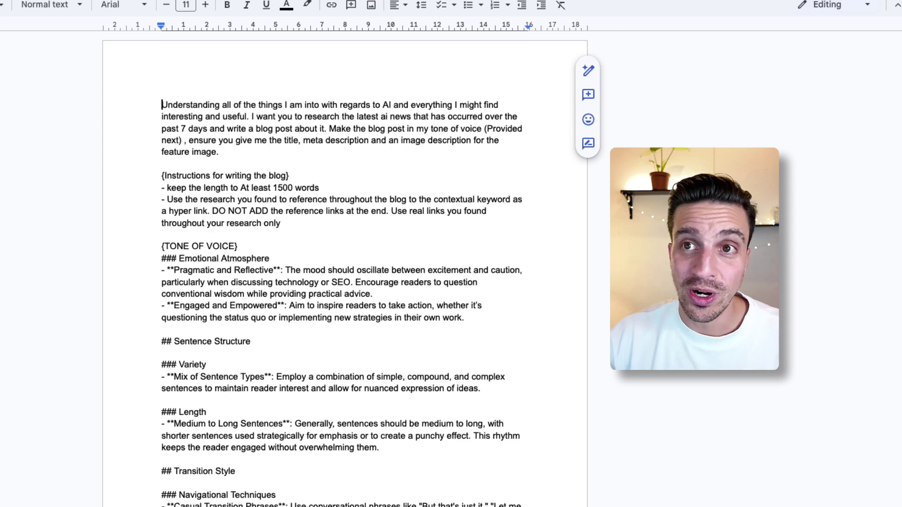
Examine the blog prompt in the Google Docs document, including the research request, the writing instructions and the tone of voice section.
left_click(1, 12)
left_click(4, 163)
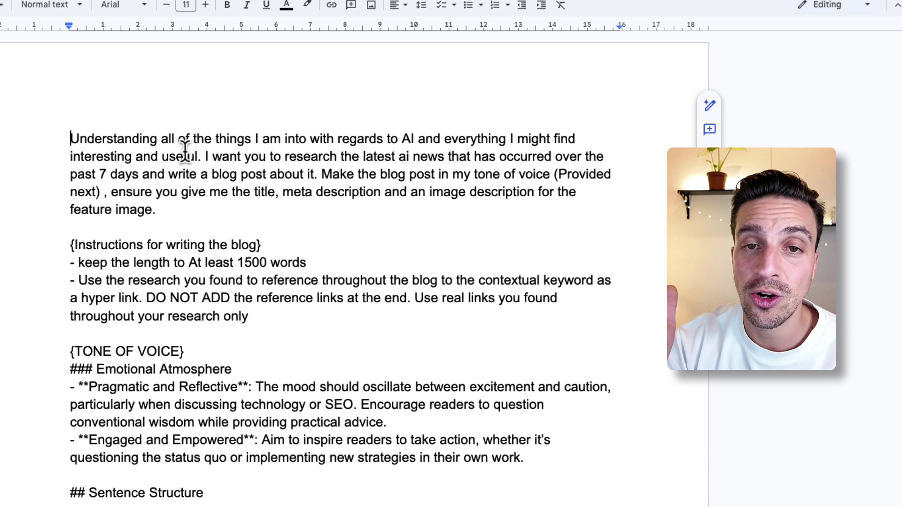
scroll(184, 151, "down", 1)
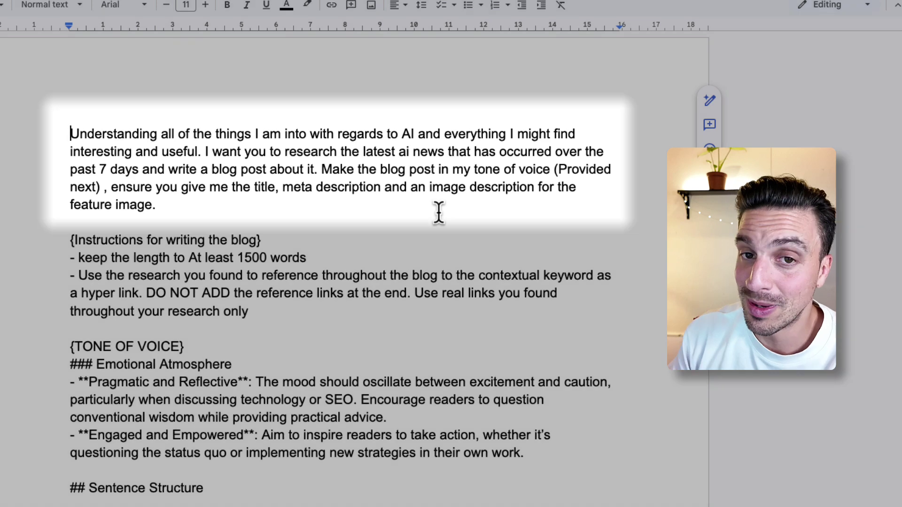
scroll(376, 301, "down", 4)
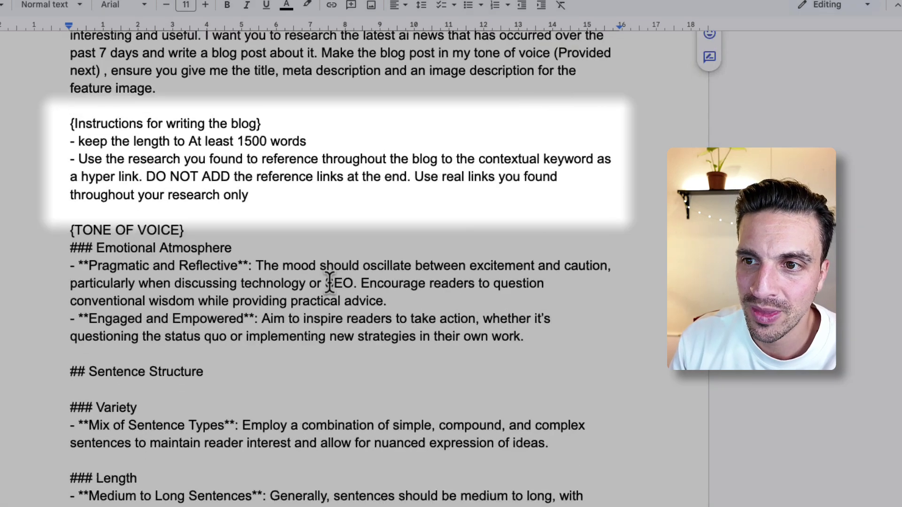
left_click_drag(70, 123, 280, 141)
scroll(280, 151, "up", 1)
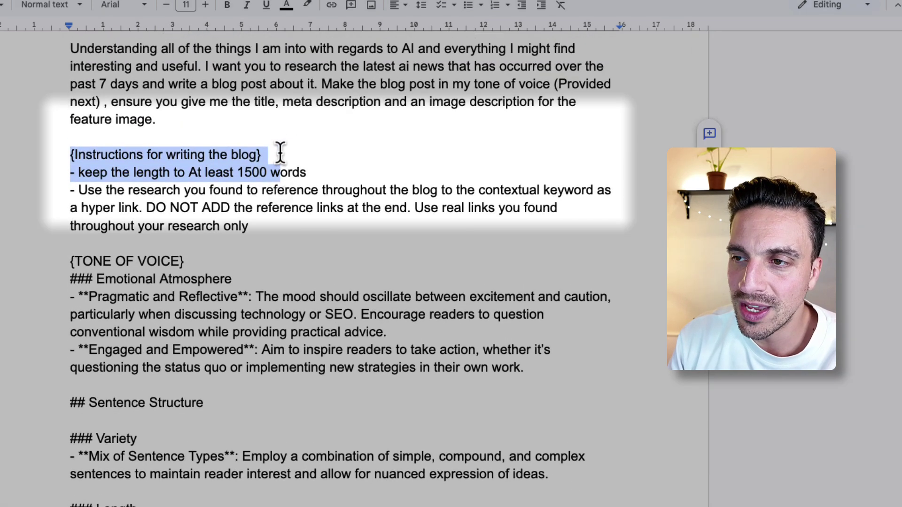
left_click(322, 181)
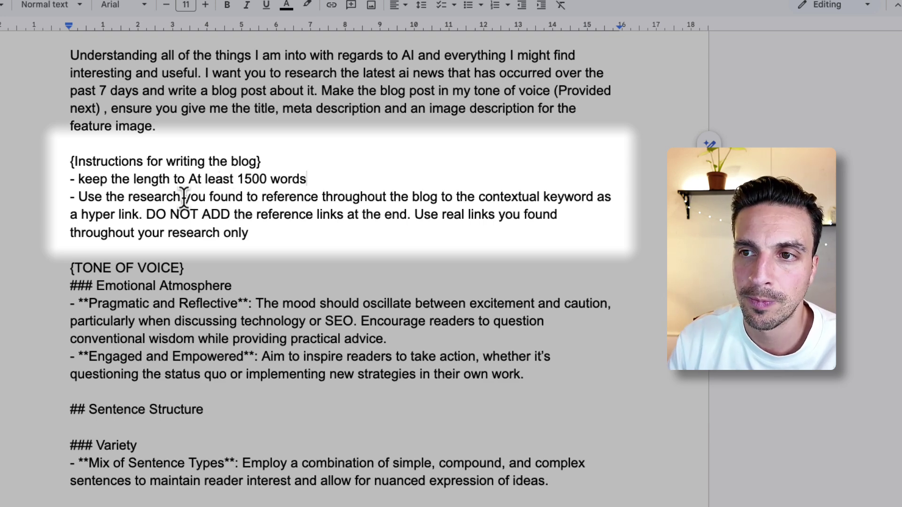
left_click_drag(78, 197, 254, 231)
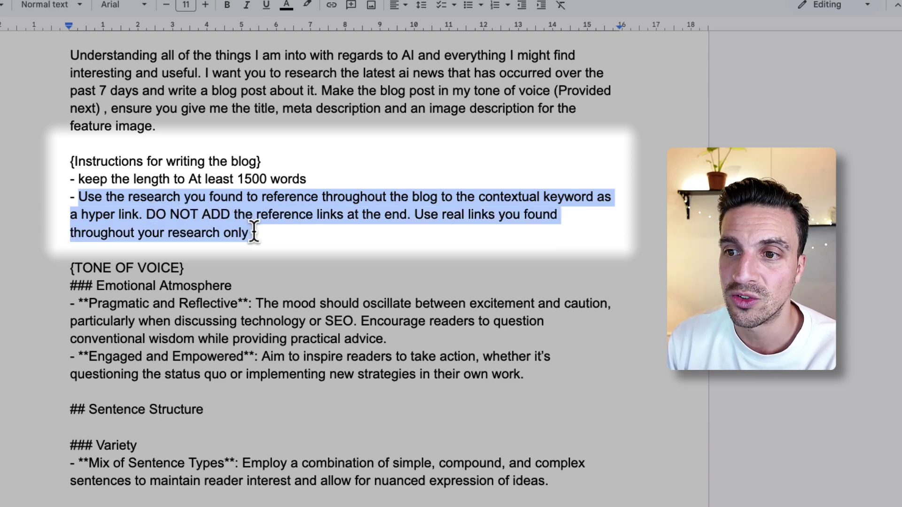
left_click(252, 231)
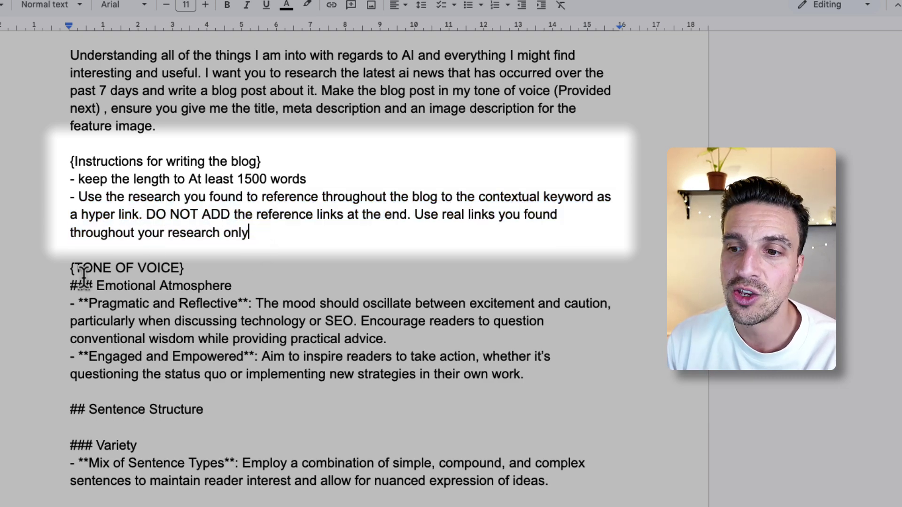
left_click_drag(262, 230, 79, 203)
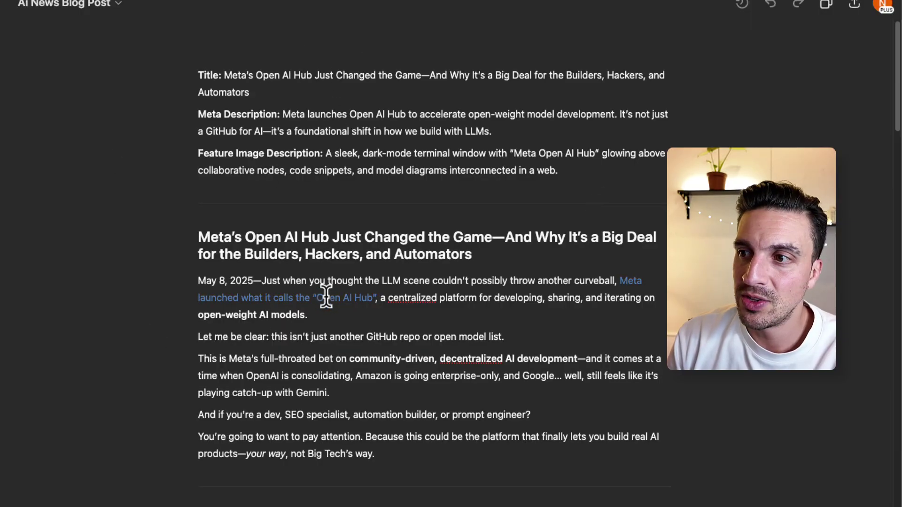
Look through the generated AI News Blog Post in ChatGPT, checking its sections, in-text links and comparison table.
scroll(618, 279, "down", 7)
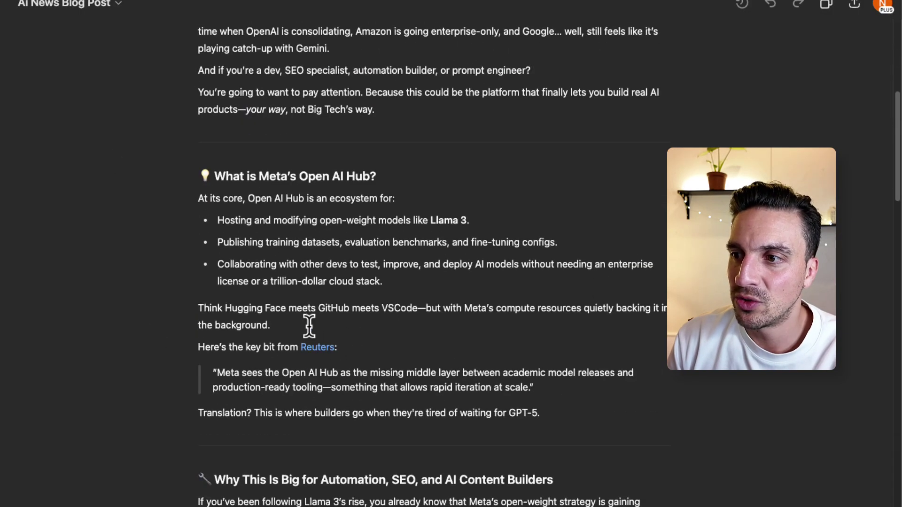
scroll(312, 350, "down", 15)
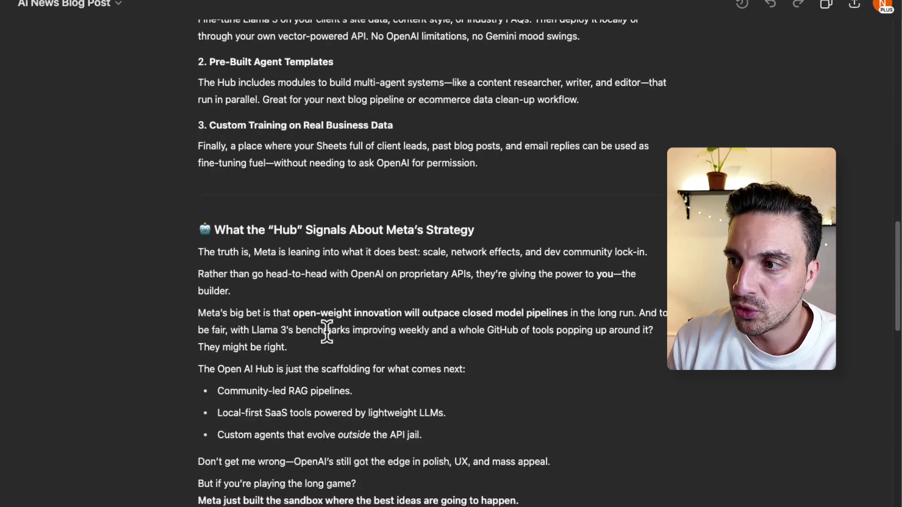
scroll(421, 297, "down", 12)
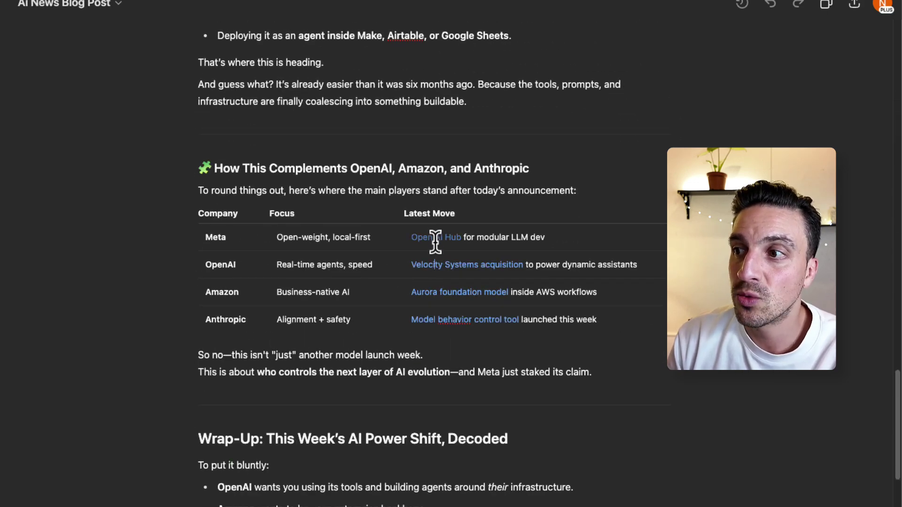
scroll(357, 304, "up", 12)
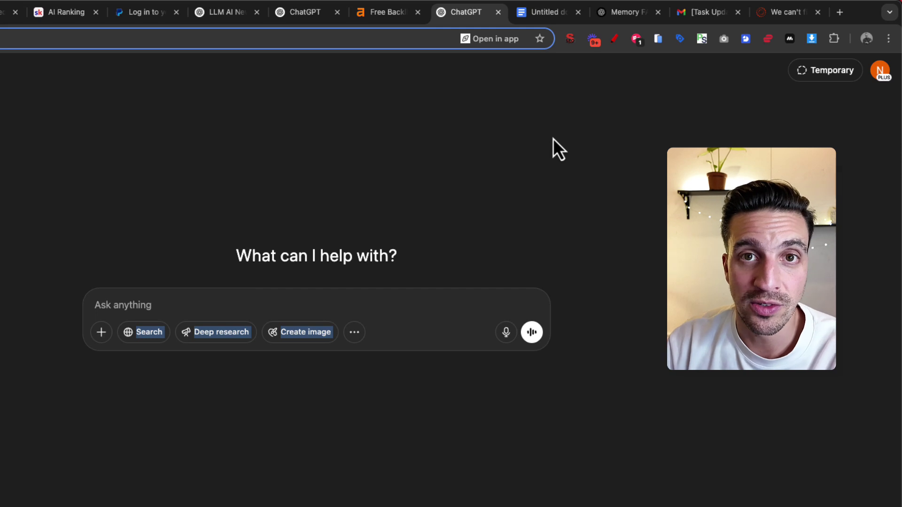
Go to the ChatGPT scheduled tasks and open the paused "Get Coyhaique weather forecast" task for editing.
left_click(553, 138)
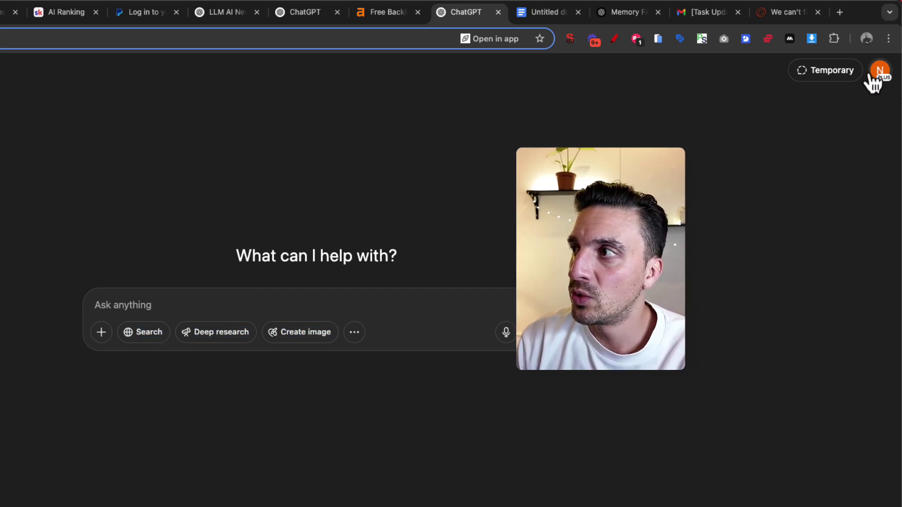
left_click(880, 71)
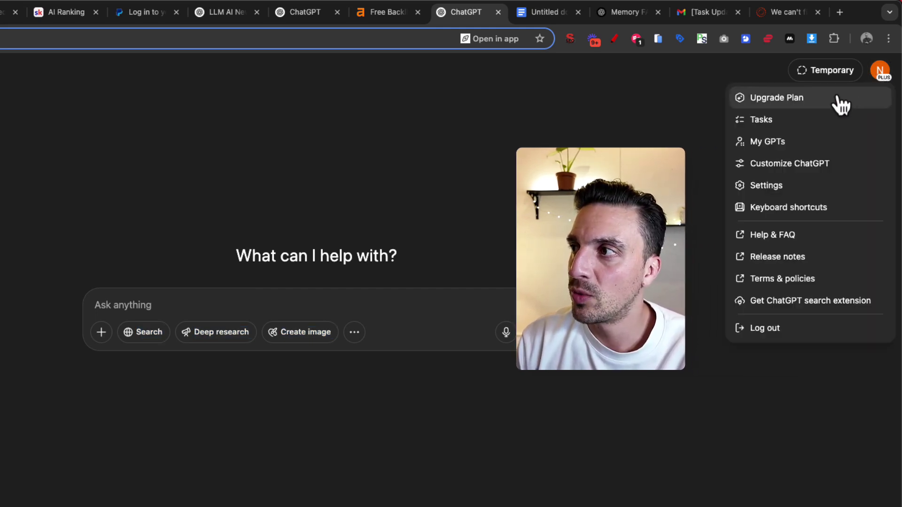
left_click(820, 120)
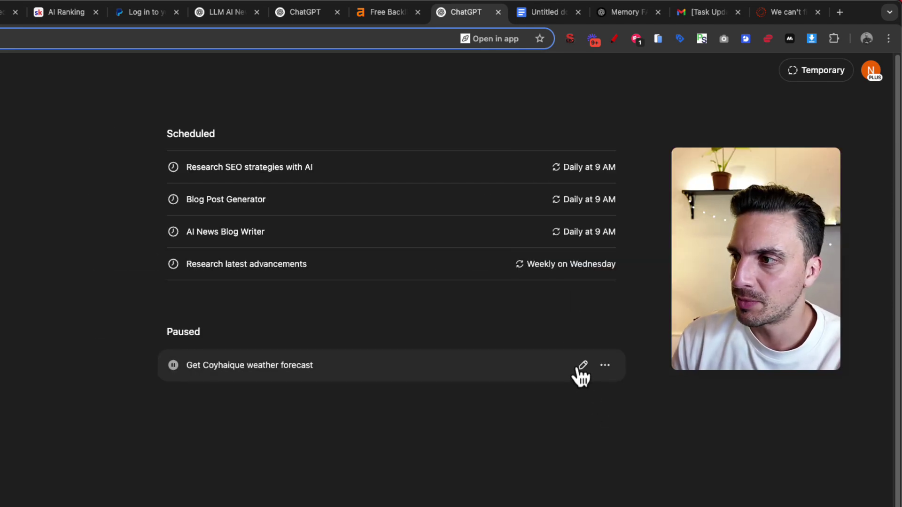
left_click(580, 368)
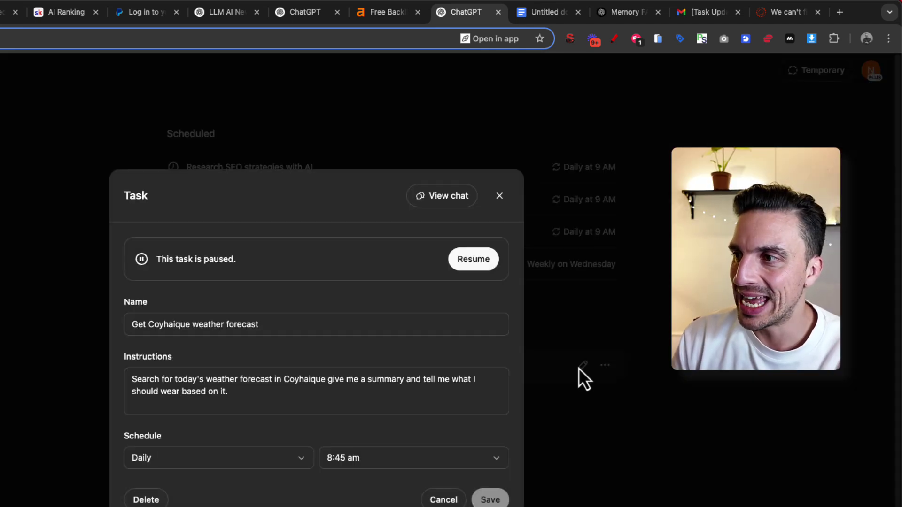
Rename the task to "AI News Blog Recap".
triple_click(260, 325)
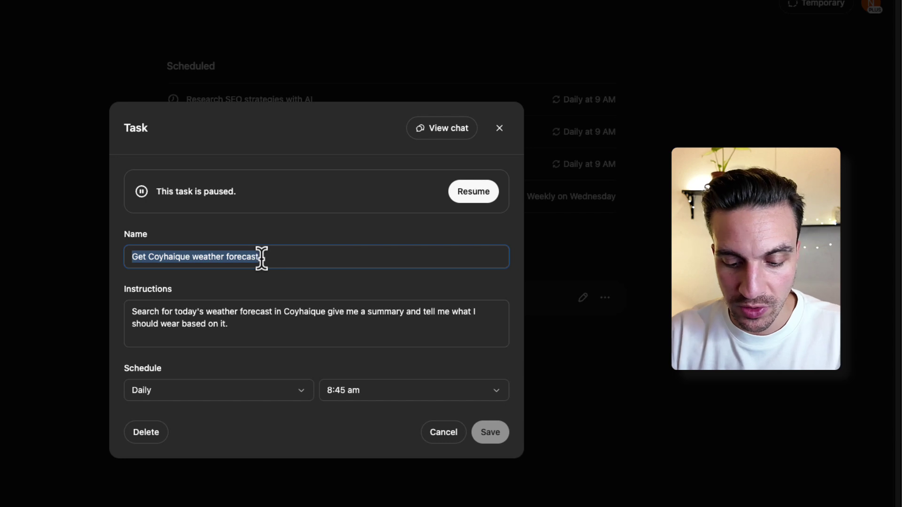
type("AI NEws")
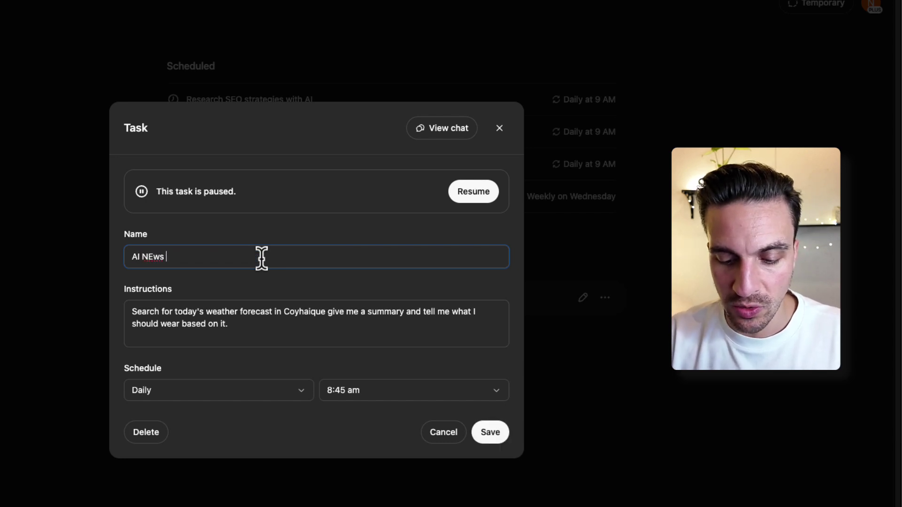
type(" Blog Recap")
left_click(204, 285)
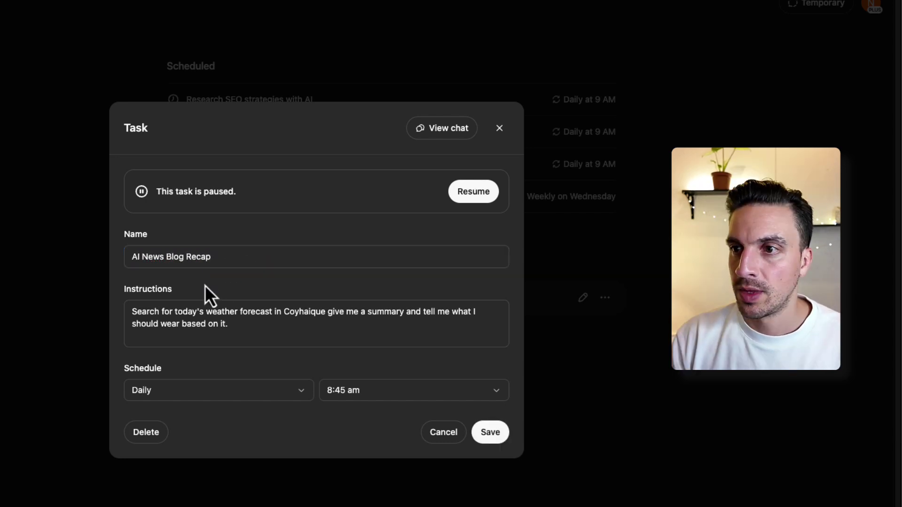
Replace the task's instructions with the full blog prompt copied from the Google Docs document.
triple_click(214, 332)
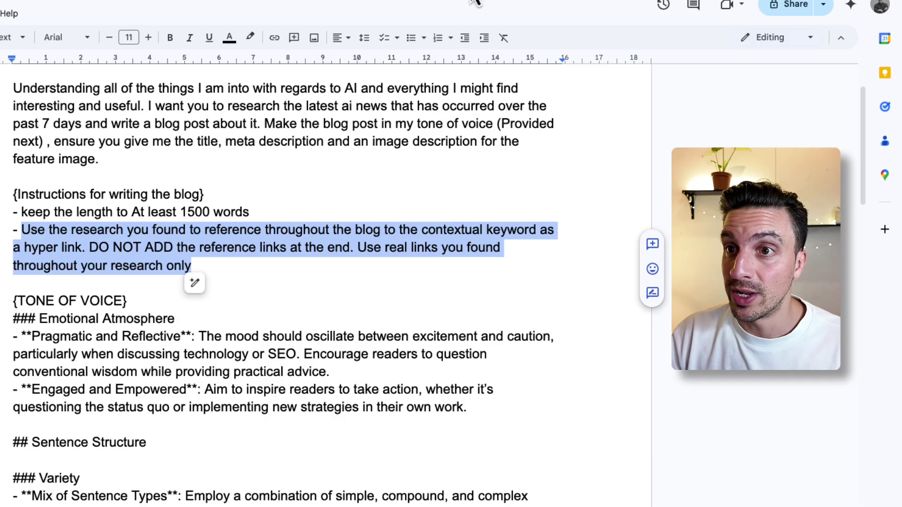
left_click(182, 151)
key("super+a")
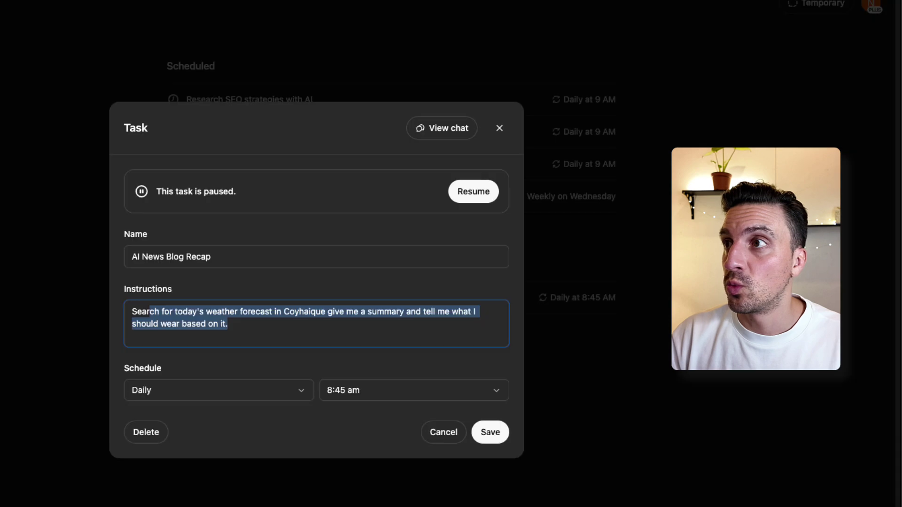
key("super+a")
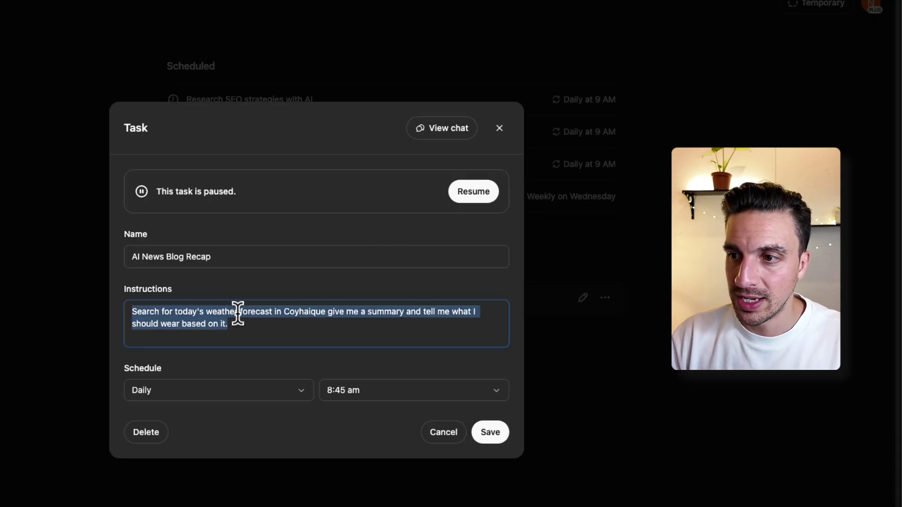
key("super+v")
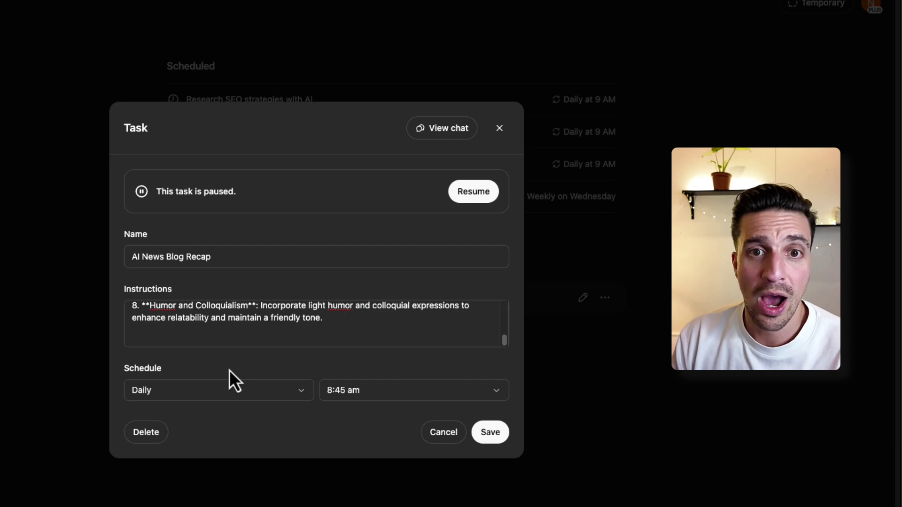
Schedule the task daily at 8:45 am, save it, and open the options of the paused "AI News Blog Recap" task.
left_click(220, 390)
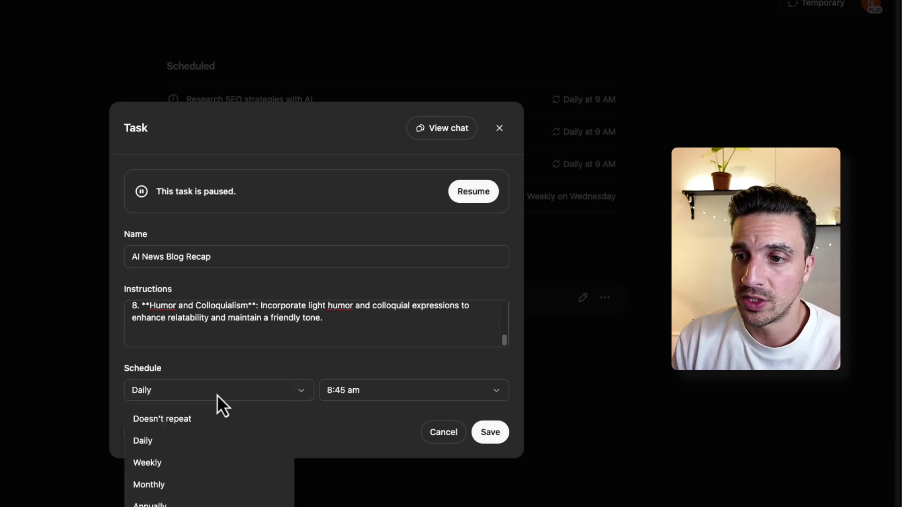
left_click(232, 441)
left_click(348, 389)
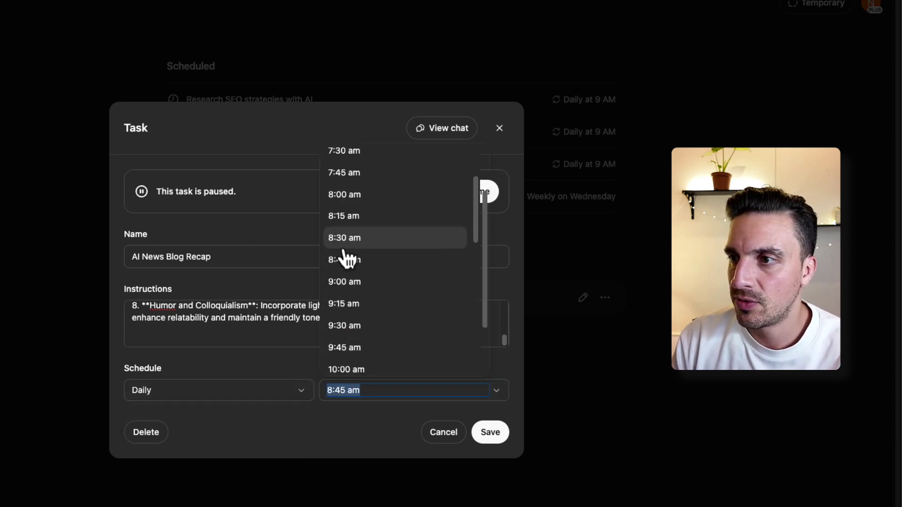
scroll(365, 337, "down", 1)
key("Escape")
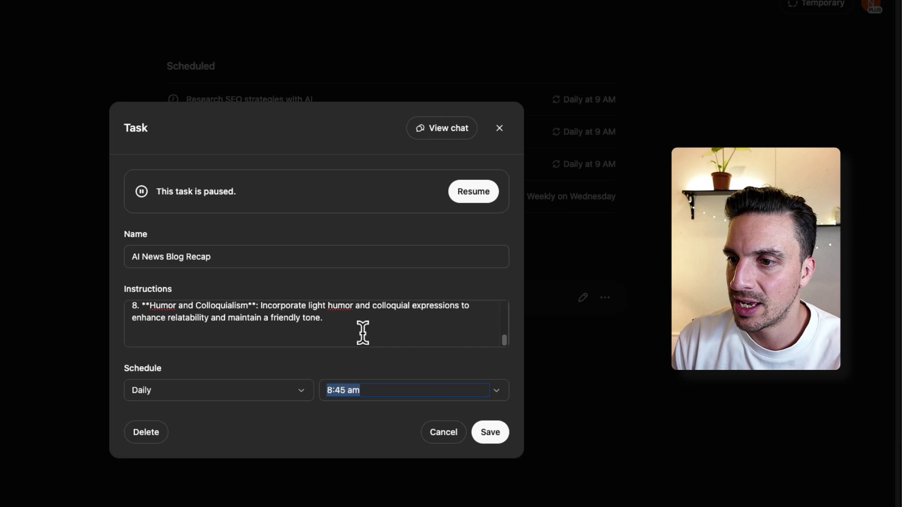
left_click(499, 430)
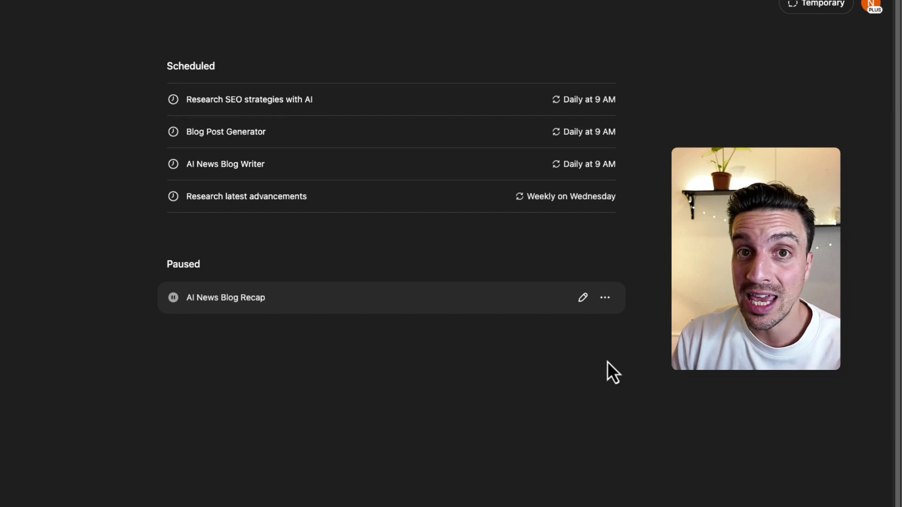
left_click(606, 300)
left_click(614, 326)
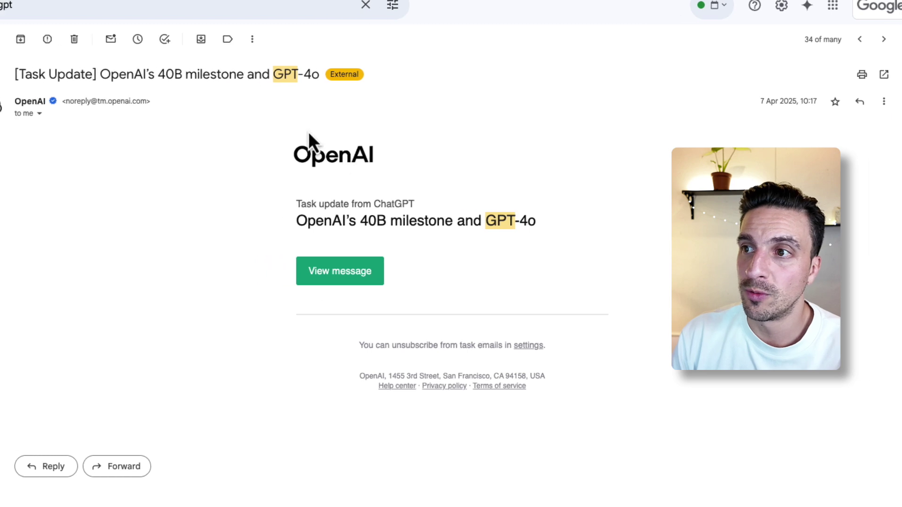
Check the task update email about OpenAI's 40B milestone, then switch to the ChatGPT chat and read through the Google Axiom blog post.
left_click_drag(304, 231, 658, 228)
left_click(606, 209)
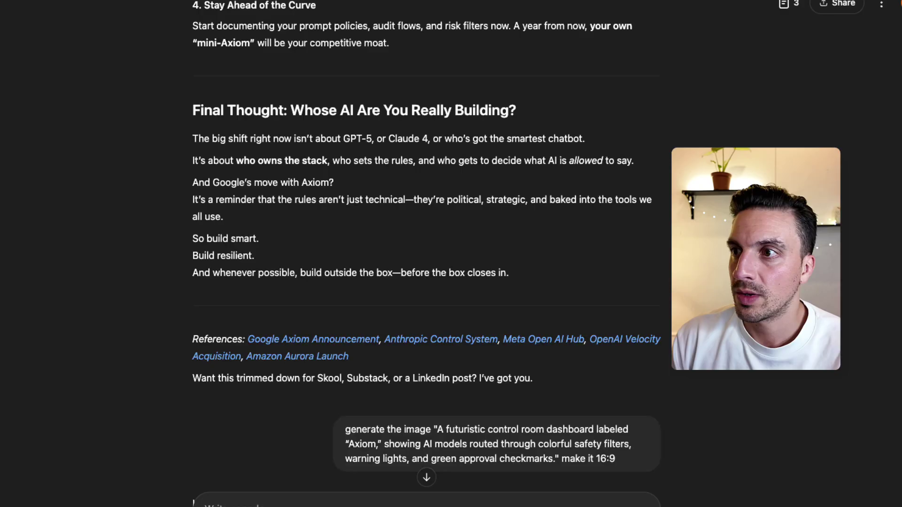
scroll(408, 227, "up", 20)
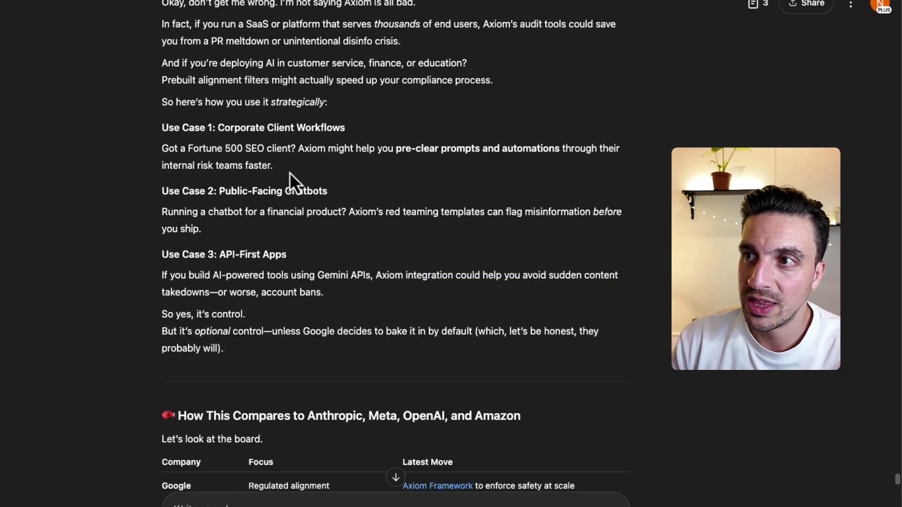
scroll(294, 188, "up", 20)
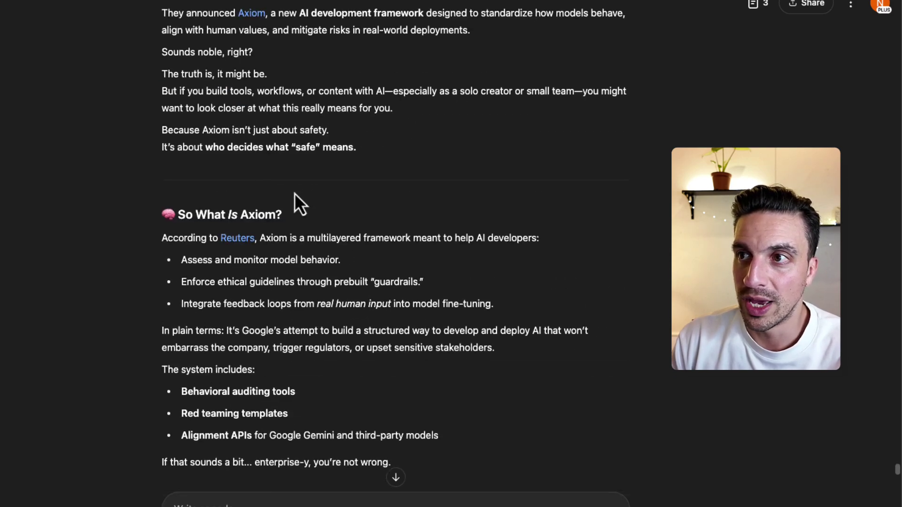
scroll(291, 211, "up", 10)
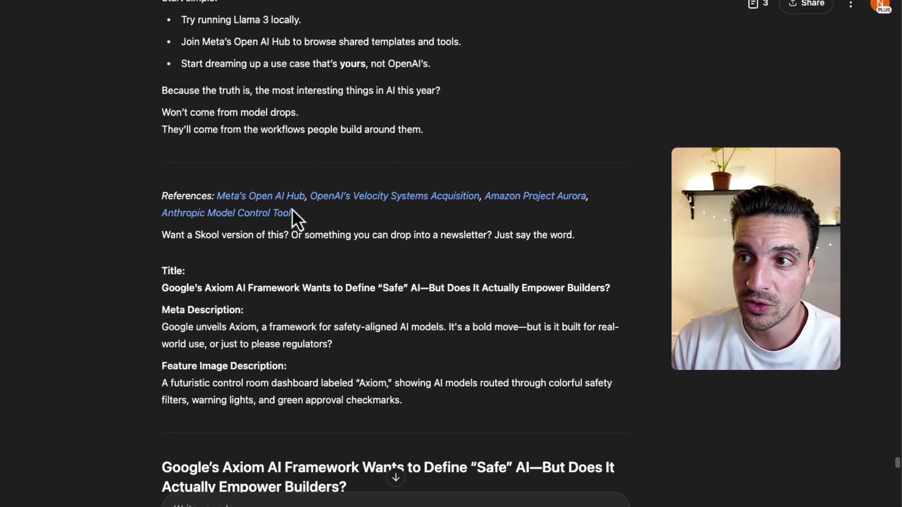
scroll(293, 210, "down", 5)
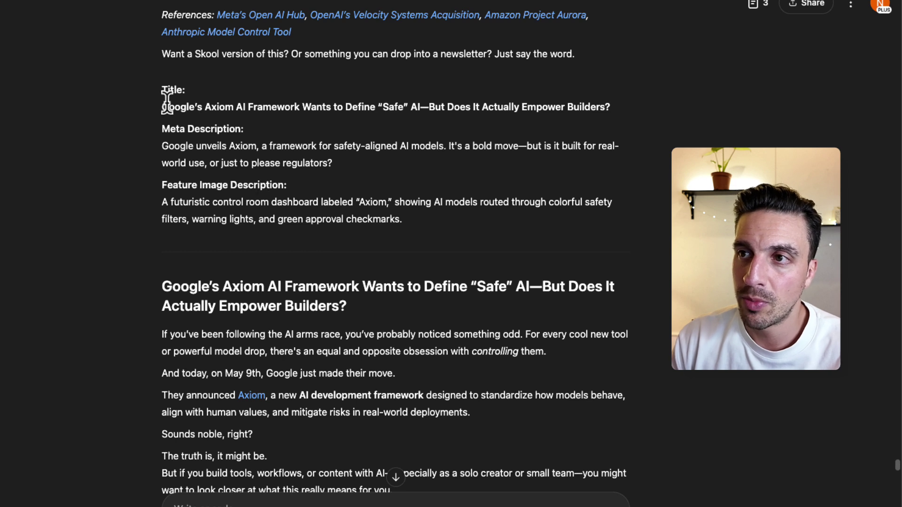
Examine the Axiom post's title and meta description, and highlight its full feature image description.
left_click_drag(166, 94, 186, 187)
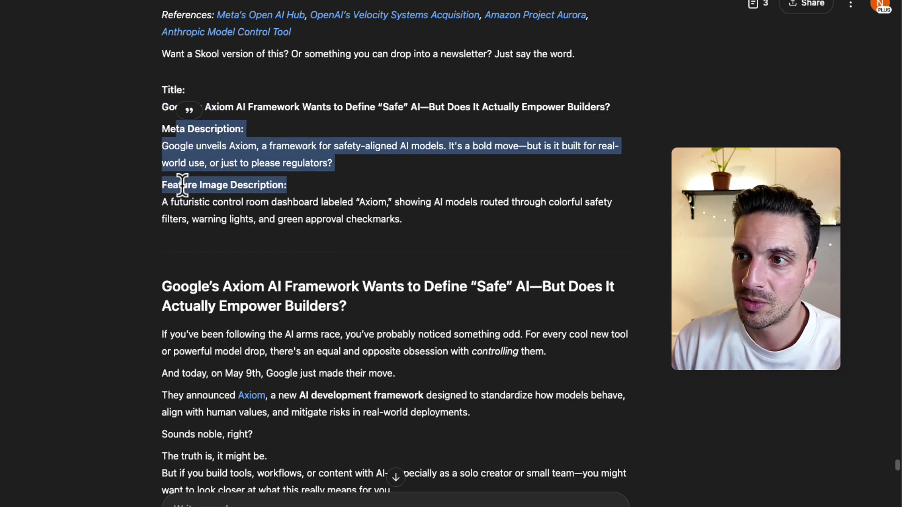
left_click(188, 207)
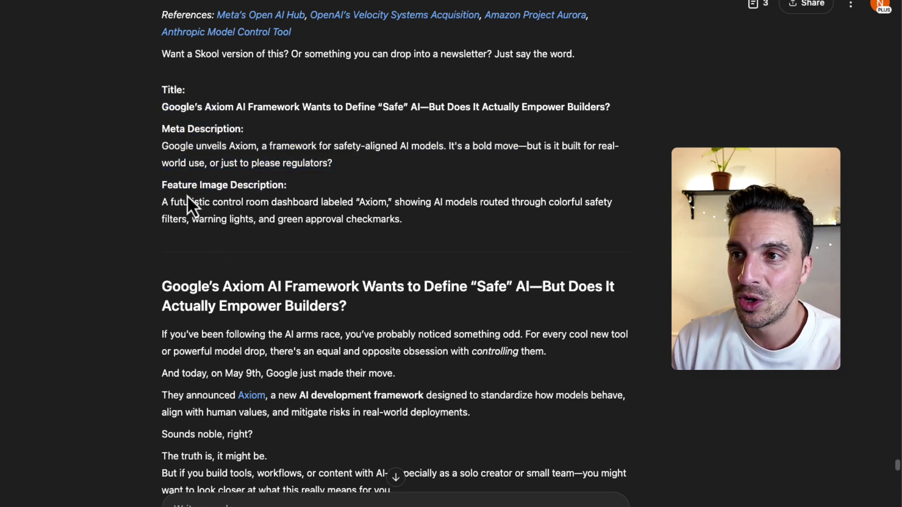
left_click_drag(161, 201, 371, 221)
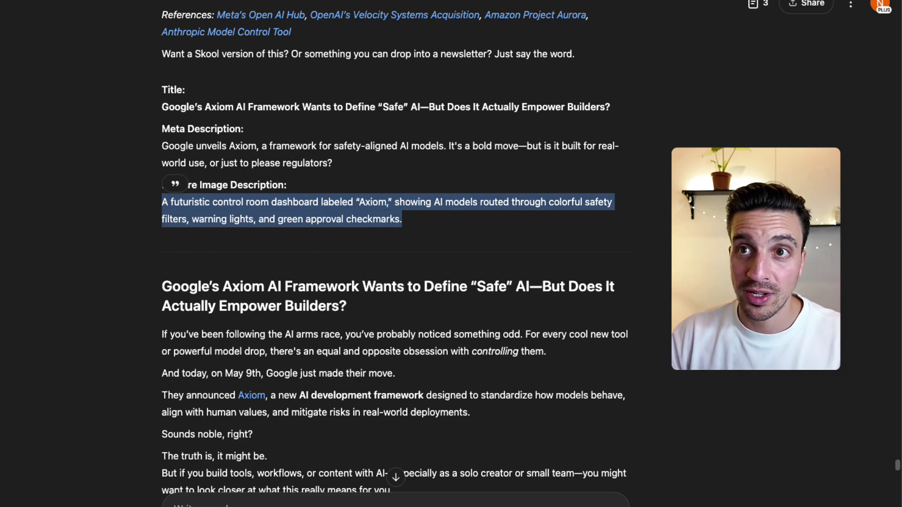
Examine the 16:9 feature image prompt below the Axiom post and view the generated image enlarged.
left_click(187, 497)
scroll(264, 406, "down", 15)
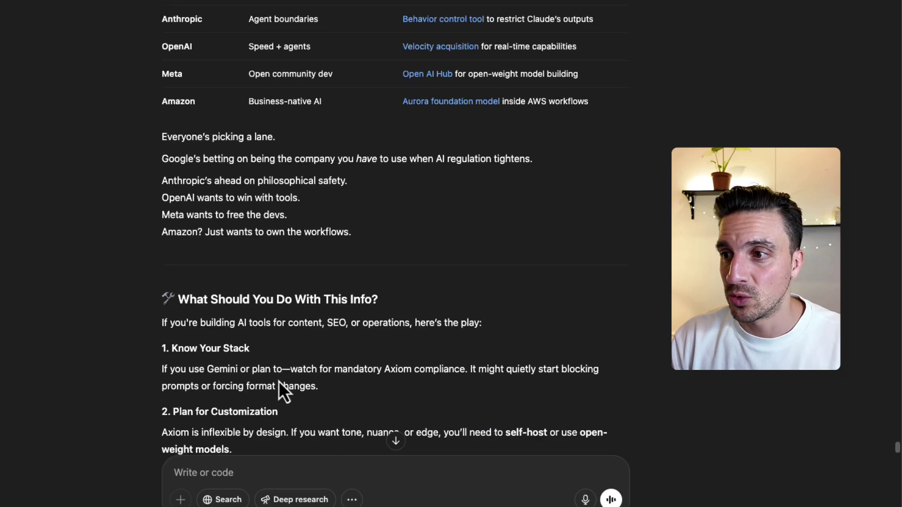
scroll(278, 382, "down", 15)
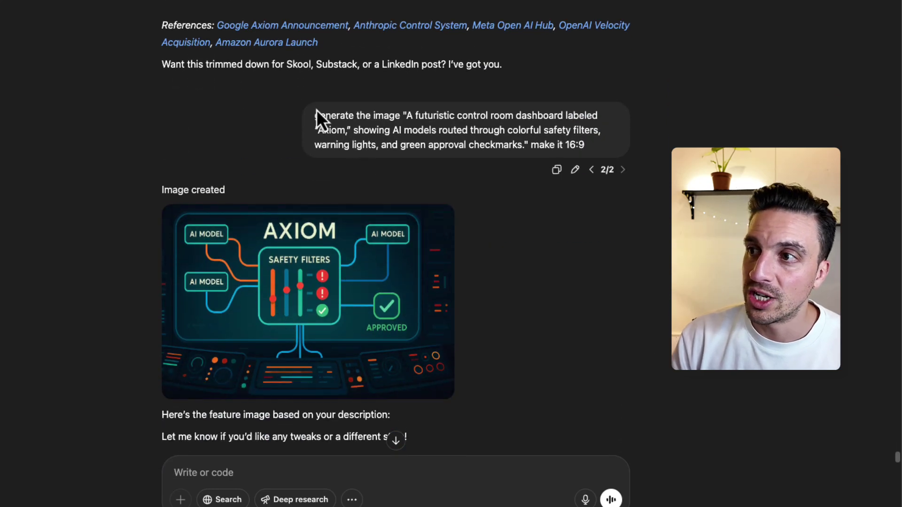
left_click_drag(317, 109, 465, 140)
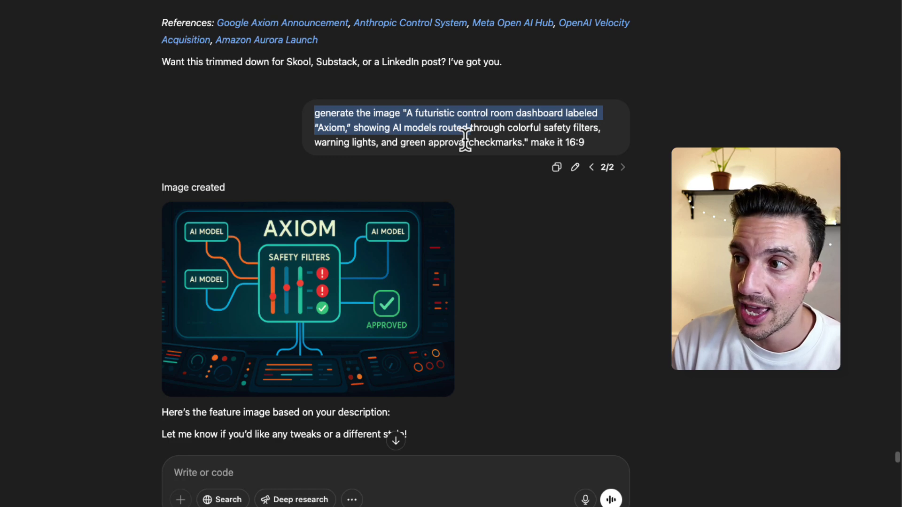
left_click(591, 146)
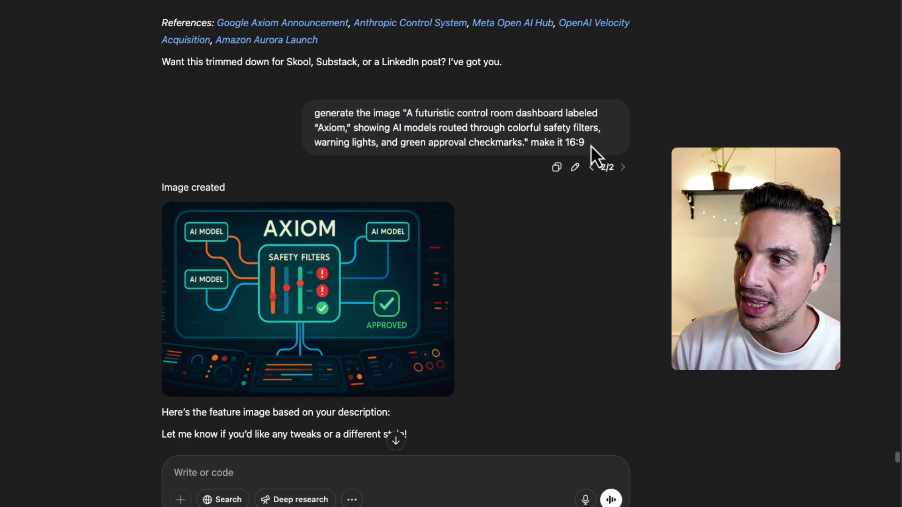
left_click(300, 300)
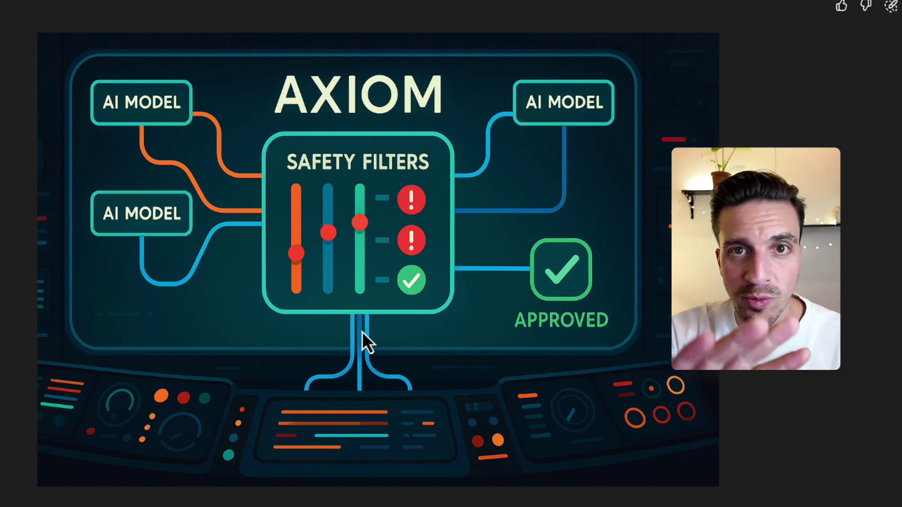
Return from the enlarged image to the chat and examine the request to place the whole blog in canvas.
scroll(403, 296, "up", 3)
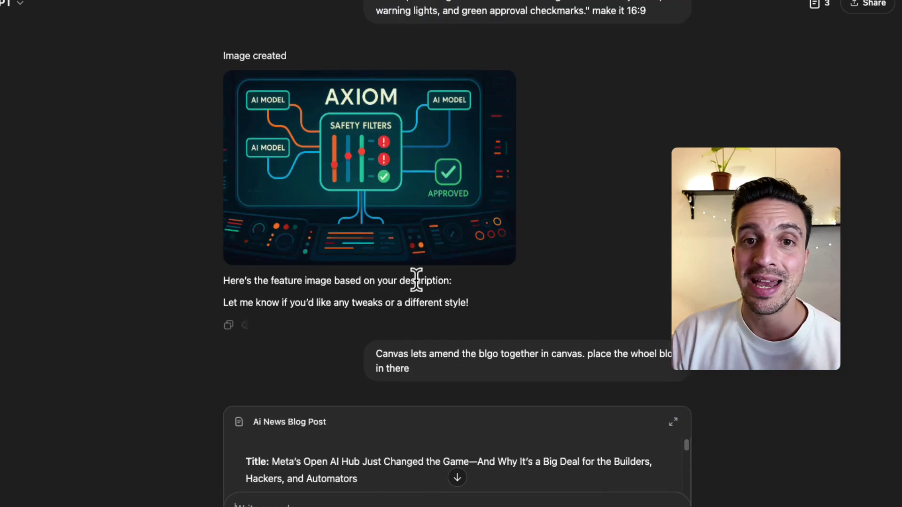
scroll(418, 281, "up", 1)
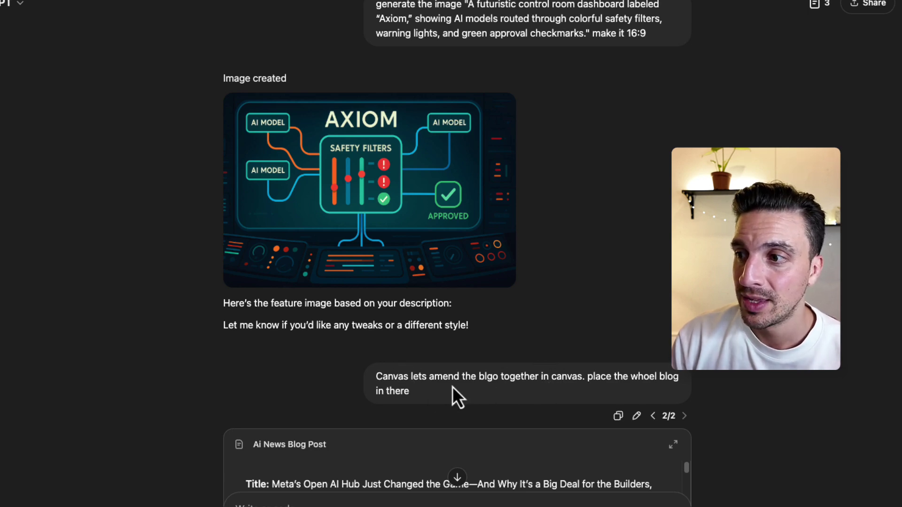
left_click_drag(447, 377, 670, 385)
scroll(565, 343, "down", 3)
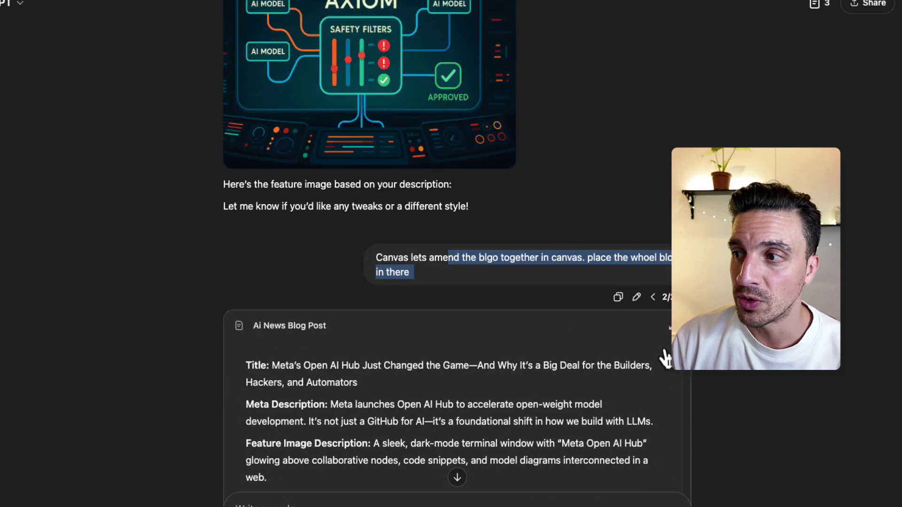
Open the "Ai News Blog Post" in canvas and add "GPT will be wild" after the sentence about waiting for GPT-5.
left_click(571, 359)
scroll(423, 329, "down", 8)
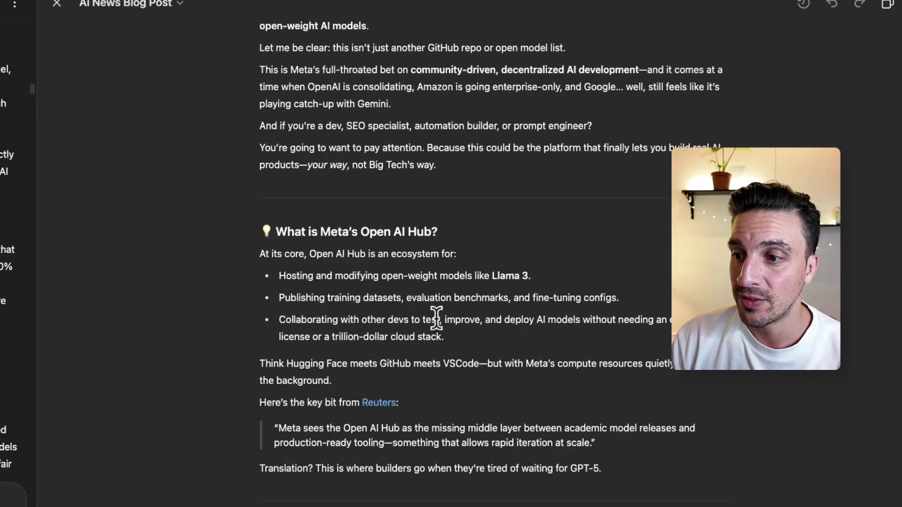
scroll(436, 319, "down", 5)
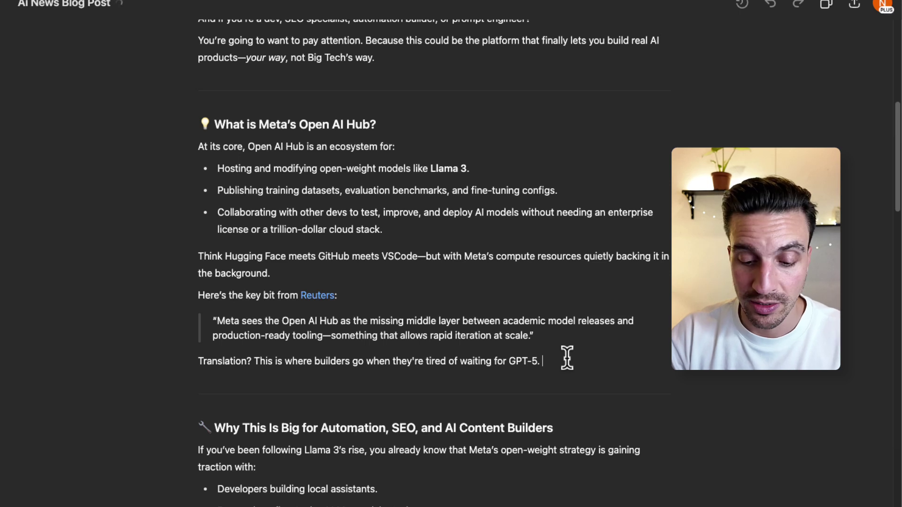
type("GPT still be wi")
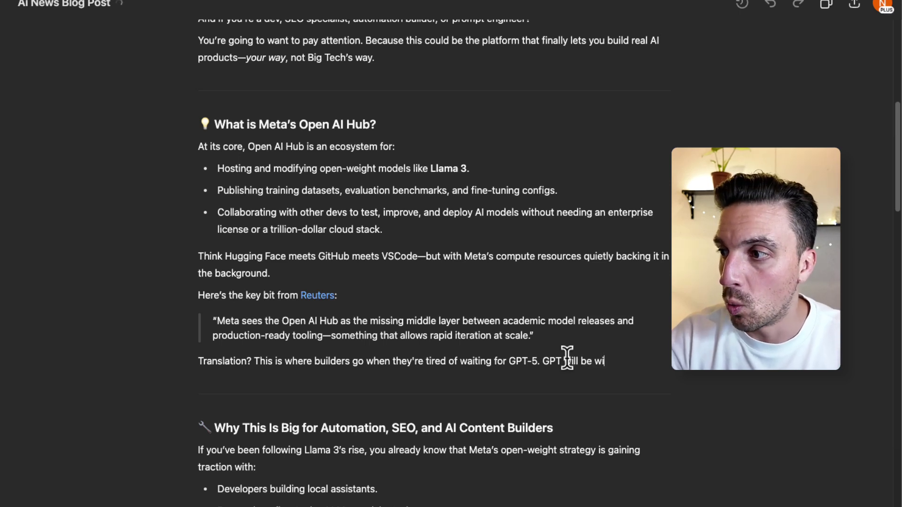
type("ld")
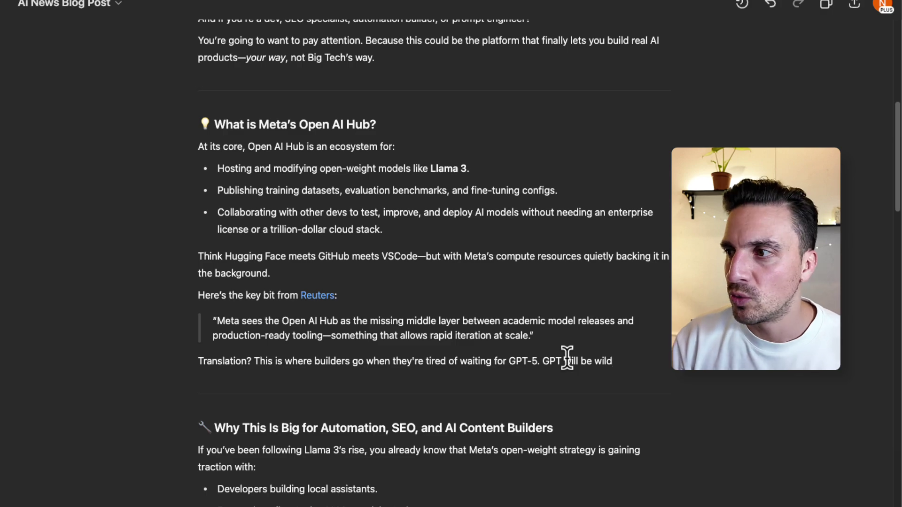
Look over the rest of the blog post in canvas and copy its full content.
scroll(481, 302, "down", 15)
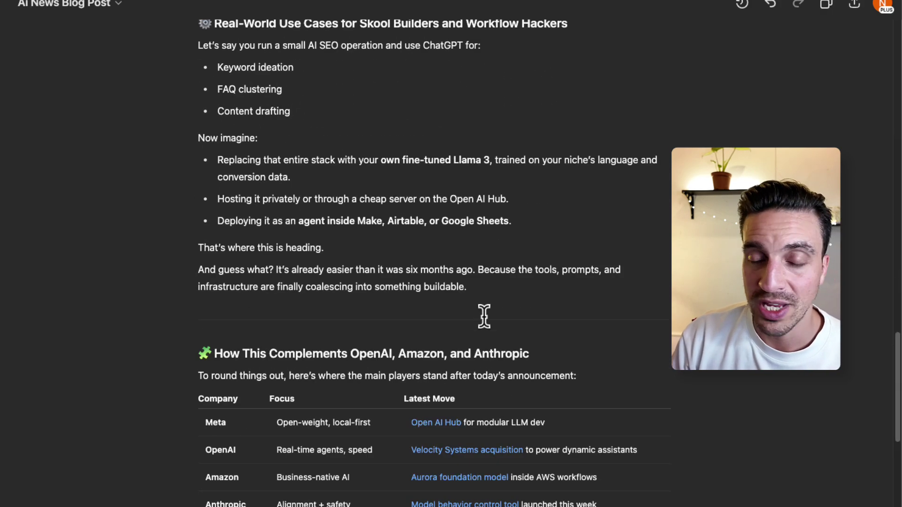
scroll(476, 336, "down", 1)
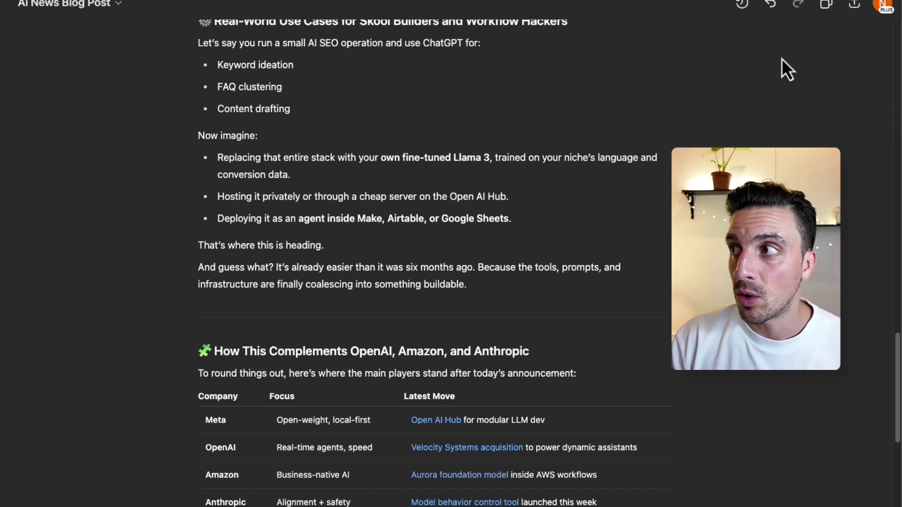
left_click(826, 5)
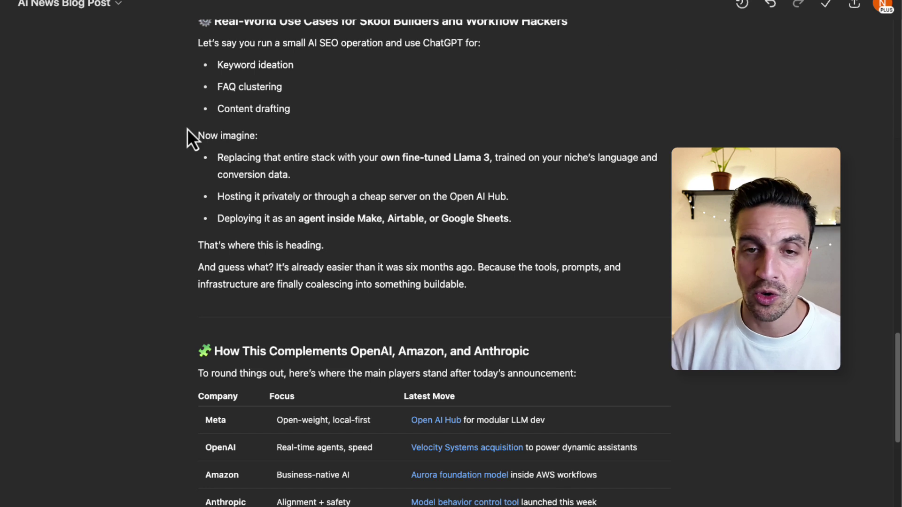